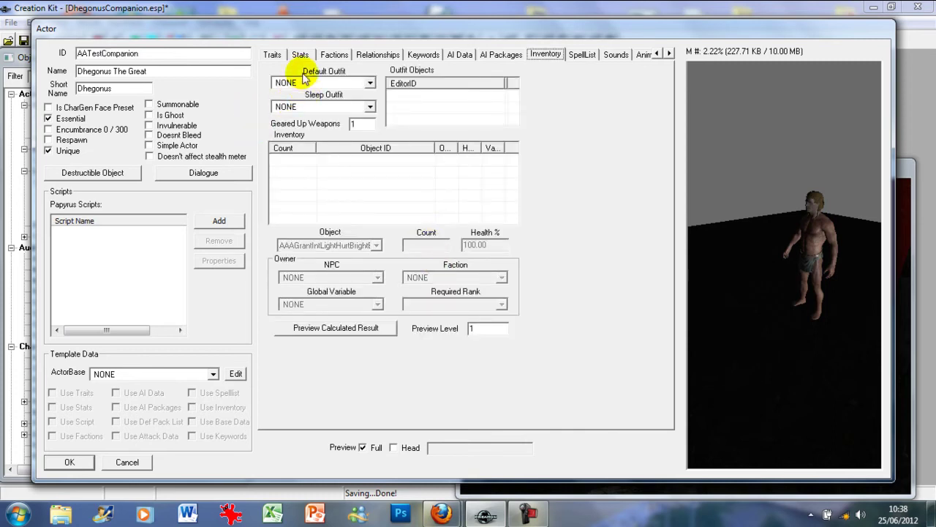
# Set Dhegonus's default outfit to ArmorHideAllOutfit.
pyautogui.click(307, 83)
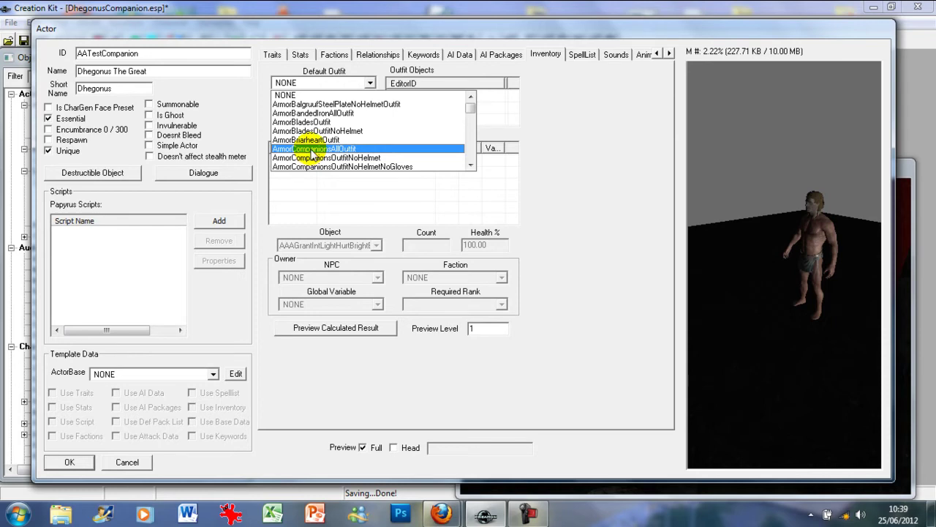
pyautogui.scroll(-6, 312, 153)
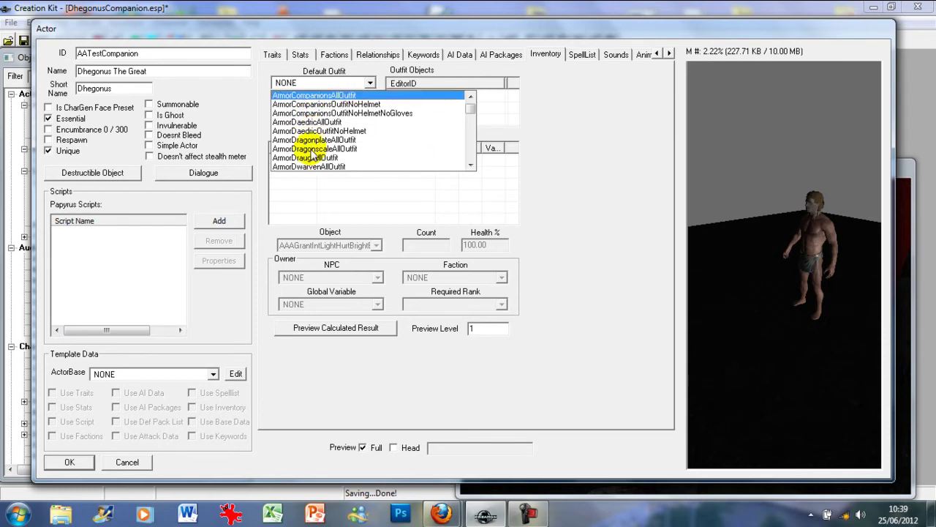
pyautogui.scroll(-3, 312, 153)
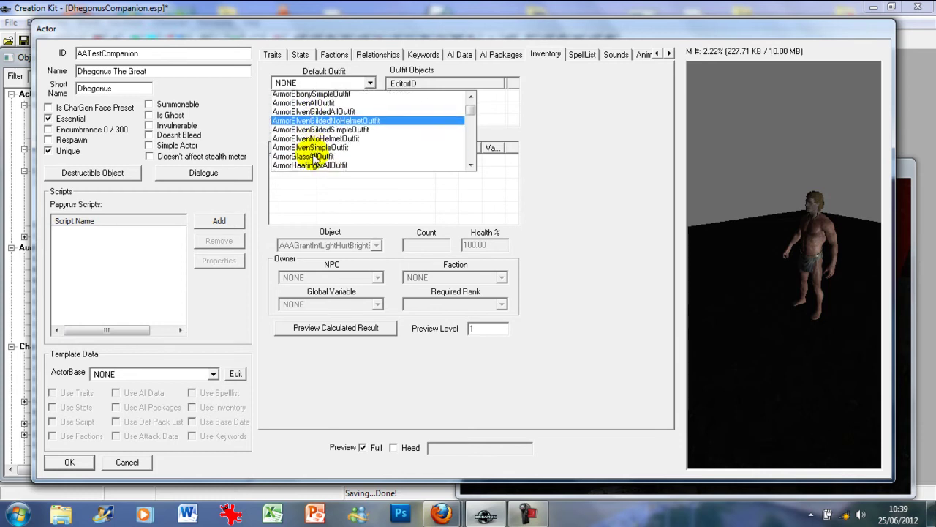
pyautogui.click(316, 149)
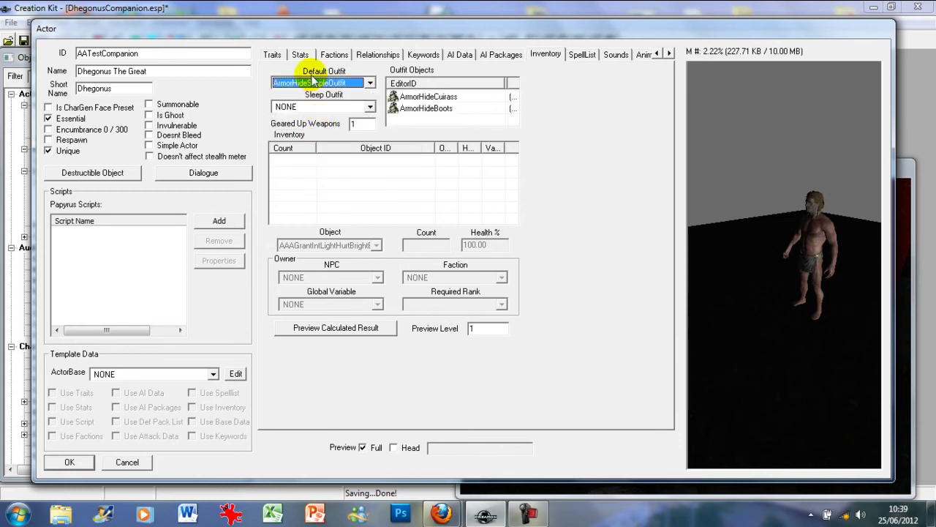
pyautogui.click(310, 82)
pyautogui.scroll(1, 320, 124)
pyautogui.click(315, 121)
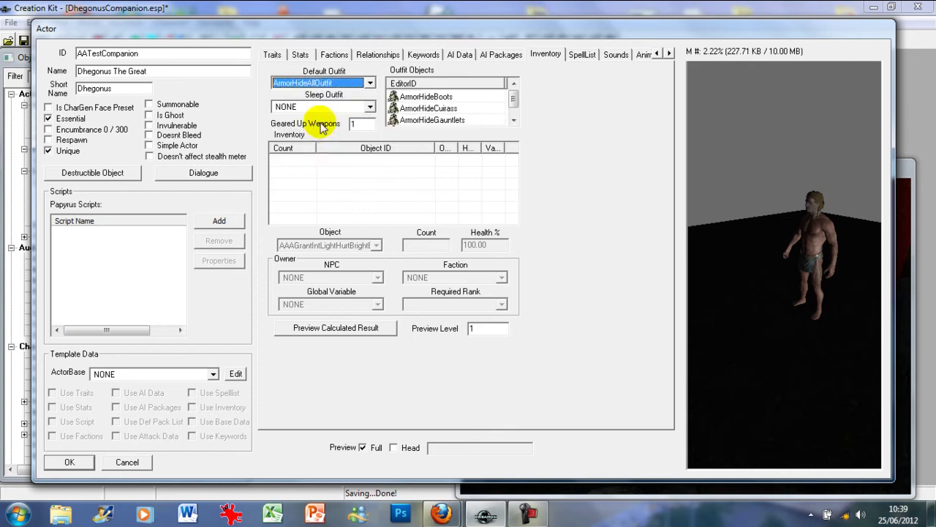
# Set the sleep outfit to ArmorHideAllOutfit and rotate the preview to inspect the hide armour.
pyautogui.click(322, 110)
pyautogui.scroll(-5, 314, 139)
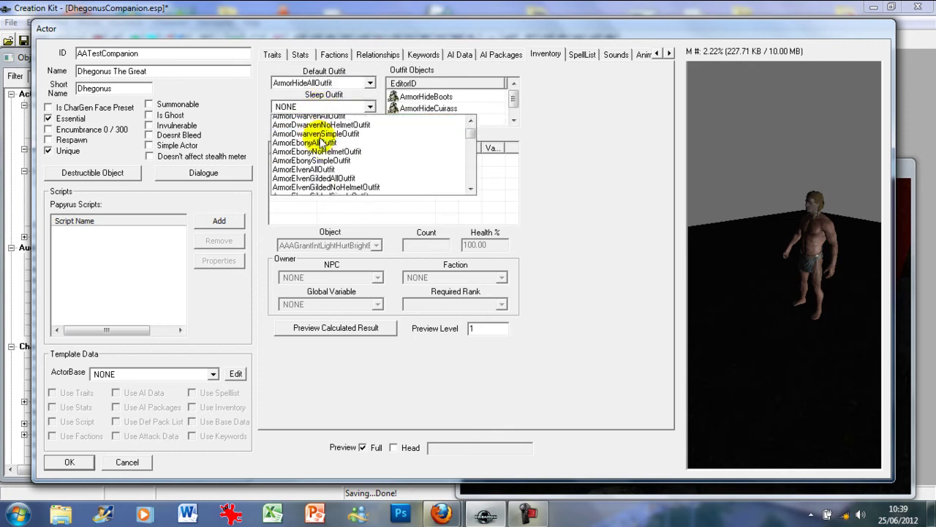
pyautogui.scroll(-2, 343, 152)
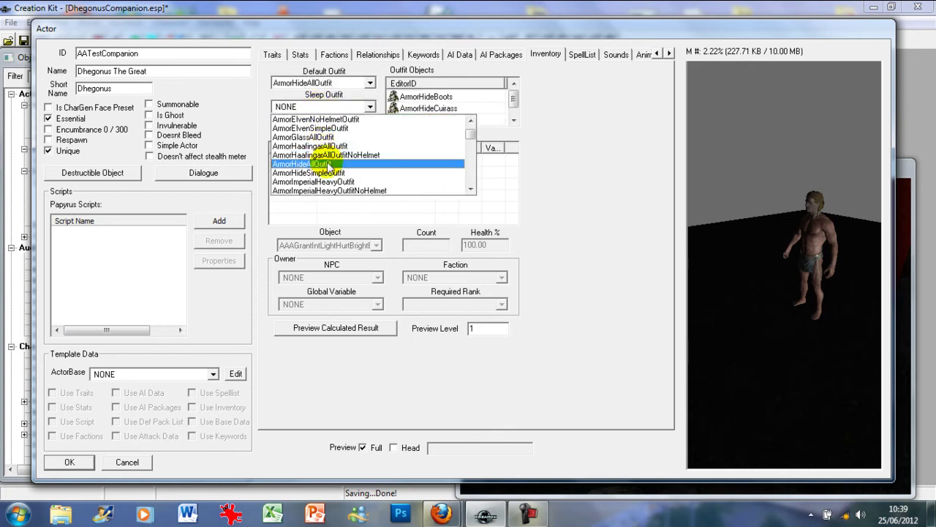
pyautogui.click(351, 161)
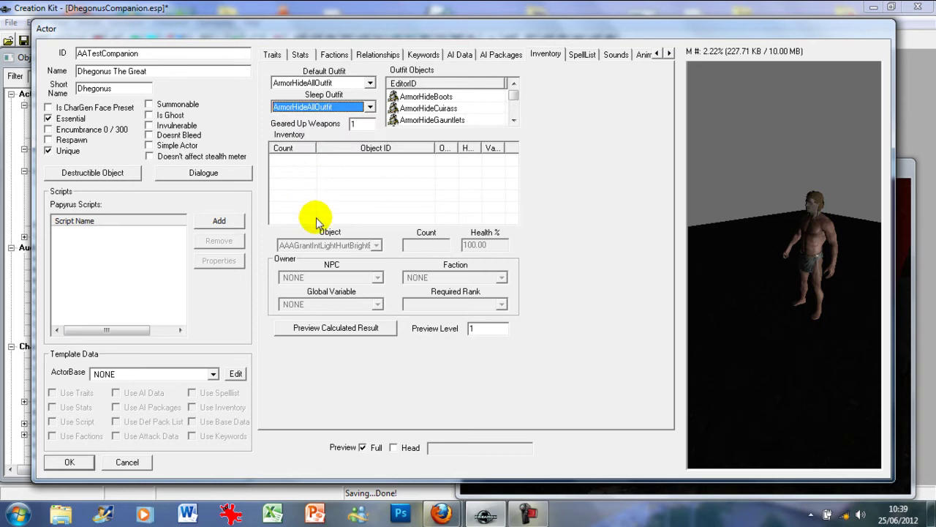
pyautogui.doubleClick(362, 448)
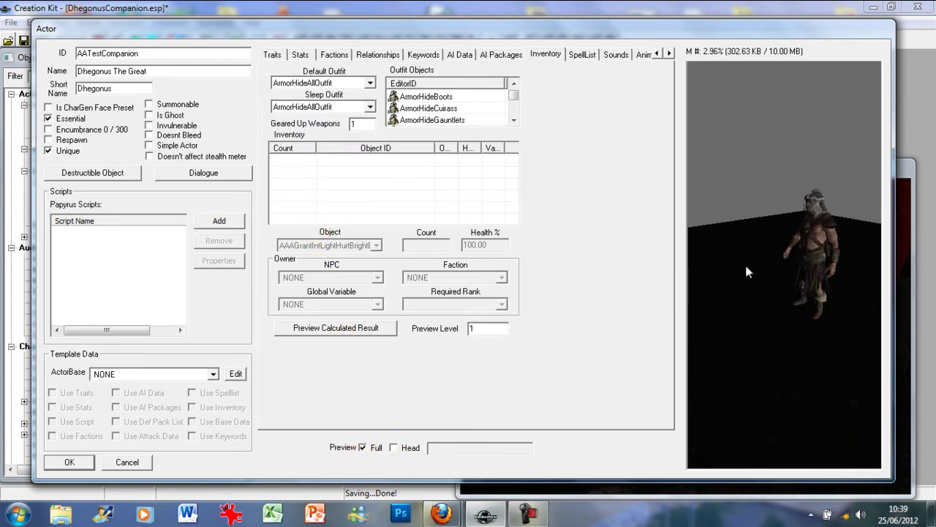
pyautogui.moveTo(778, 268); pyautogui.dragTo(795, 282)
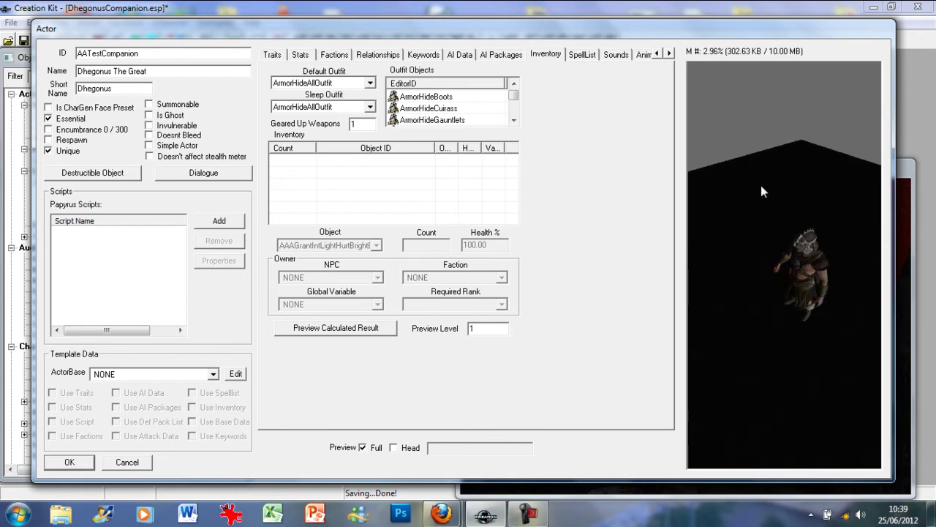
pyautogui.moveTo(815, 270); pyautogui.dragTo(796, 238)
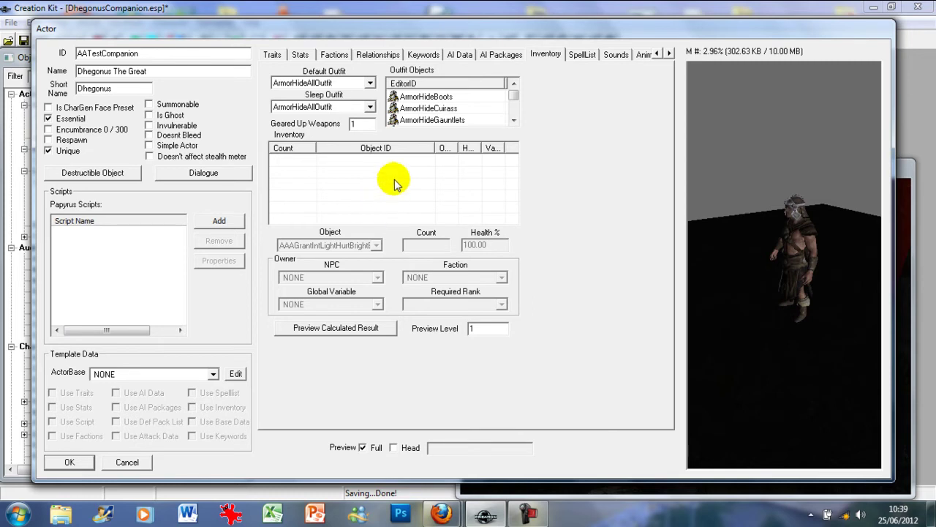
# Add a new inventory entry and search its object list for 'litemw'.
pyautogui.rightClick(347, 186)
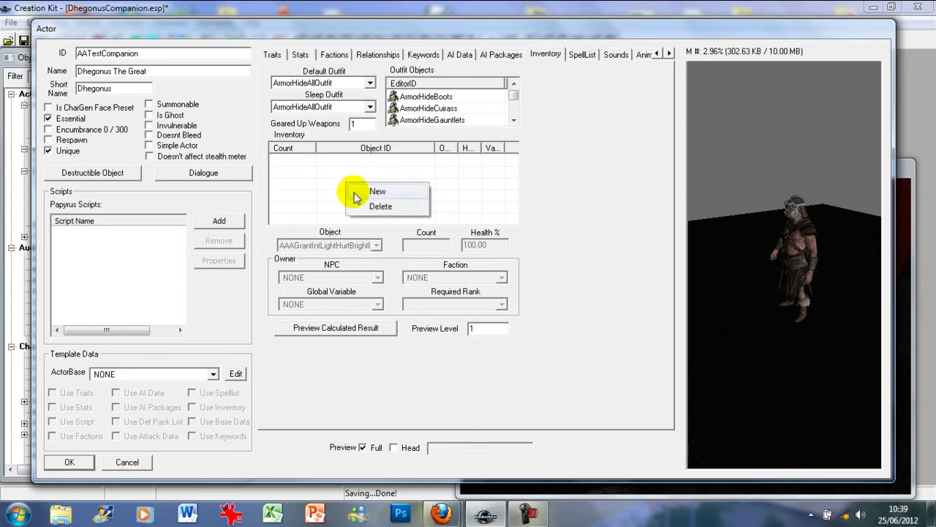
pyautogui.click(375, 192)
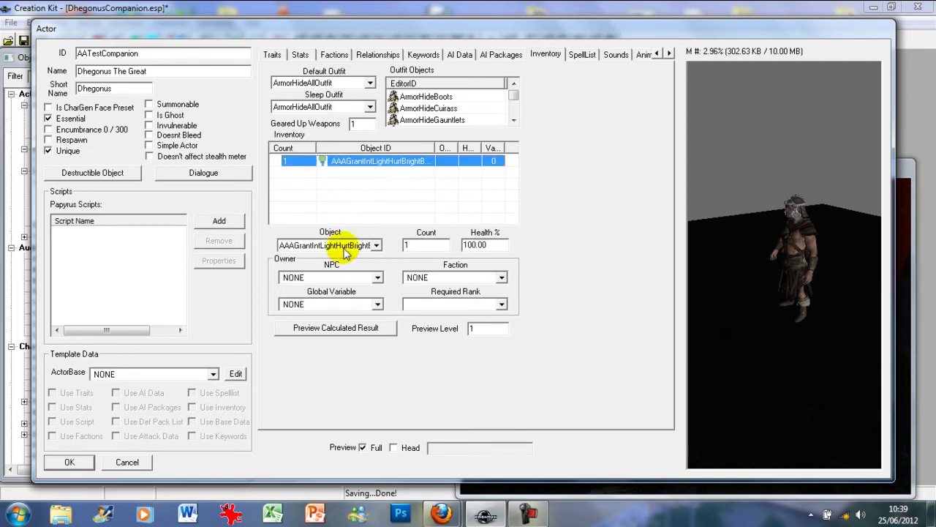
pyautogui.click(344, 247)
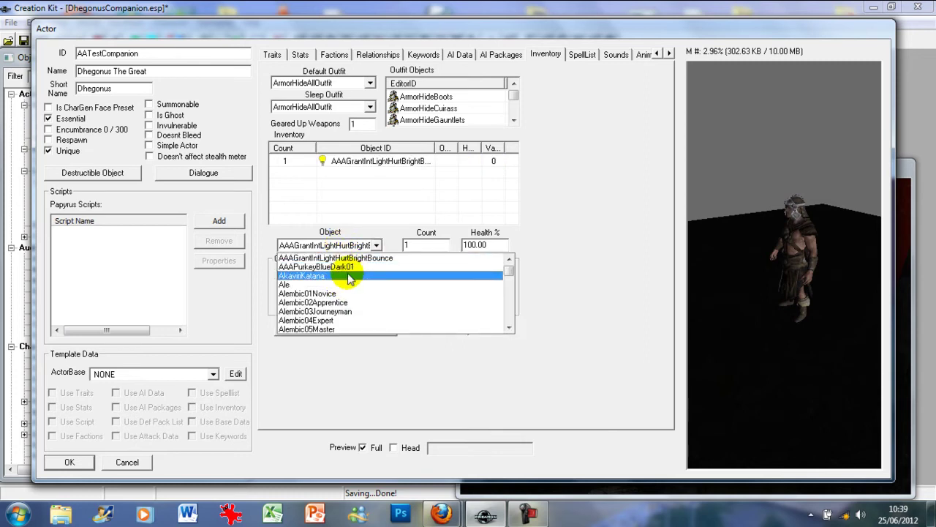
pyautogui.press('l')
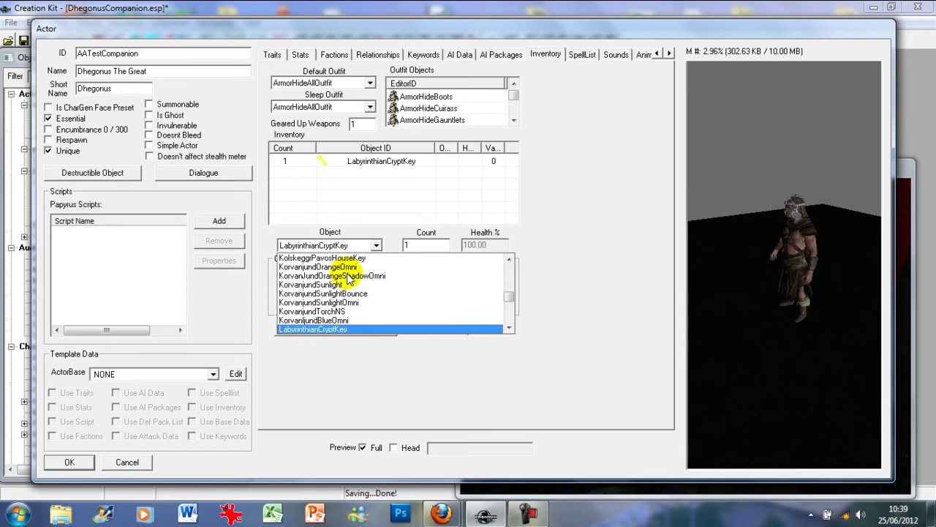
pyautogui.write('litemw')
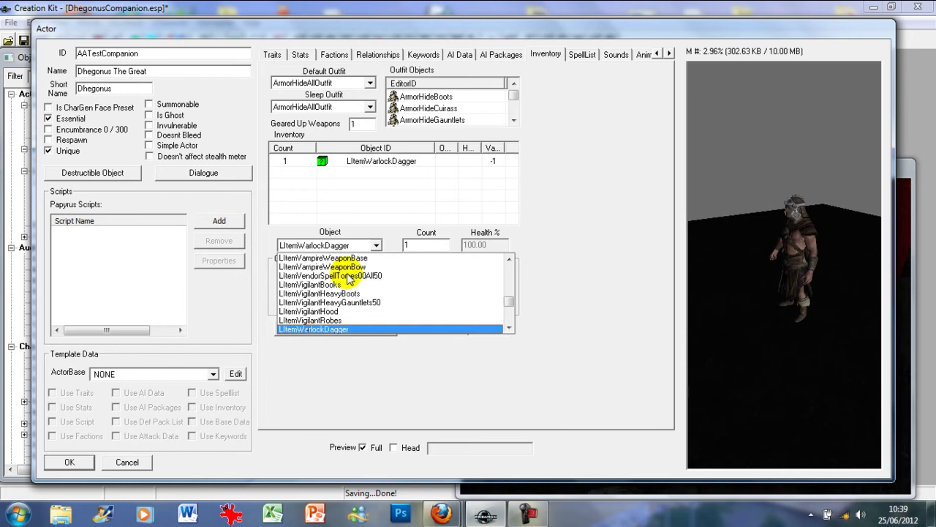
pyautogui.scroll(-2, 339, 314)
pyautogui.scroll(-1, 332, 315)
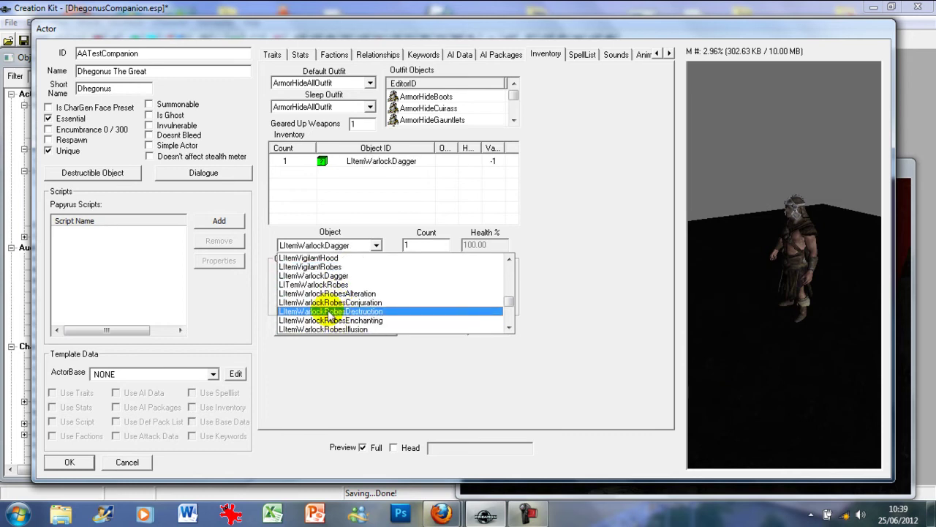
# Make the entry LItemWeaponGreatSword, replacing the LItemWarlockDagger item.
pyautogui.write('litemw')
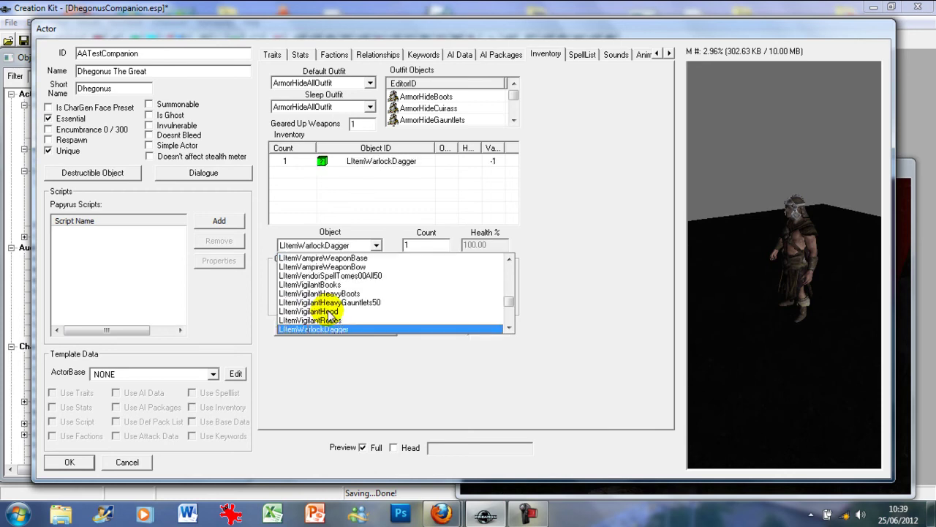
pyautogui.scroll(-8, 330, 316)
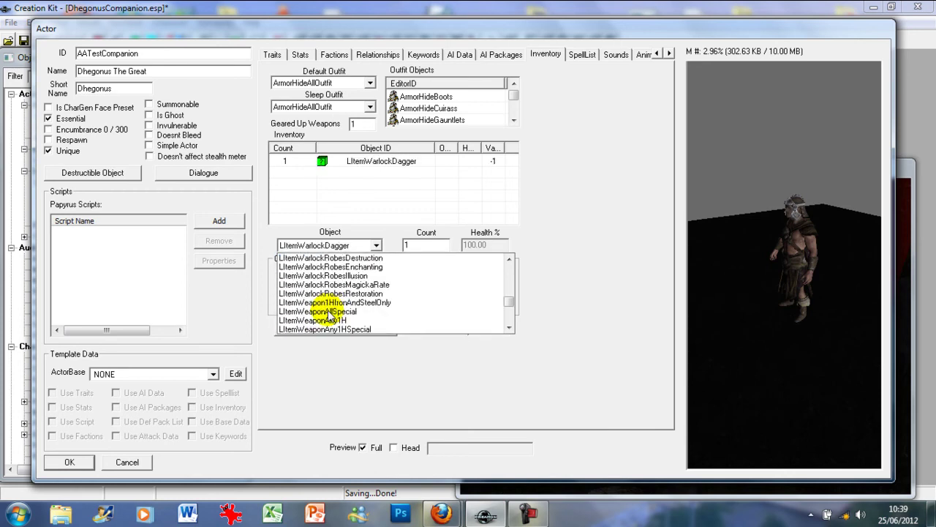
pyautogui.scroll(-1, 333, 300)
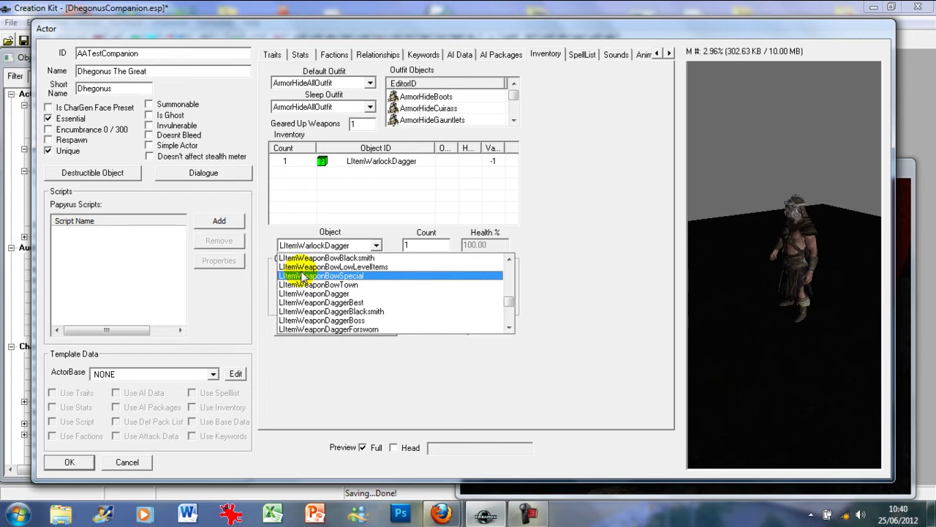
pyautogui.scroll(-2, 302, 276)
pyautogui.scroll(1, 302, 276)
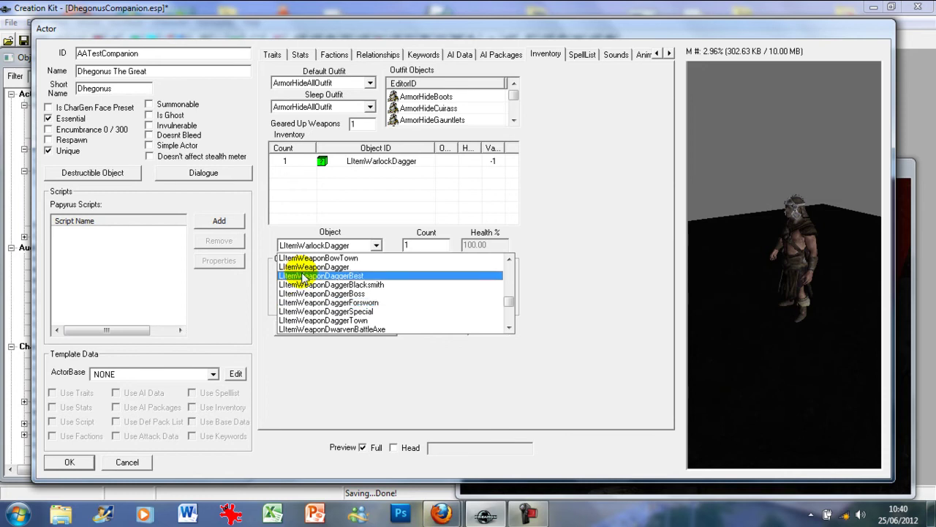
pyautogui.scroll(-1, 304, 278)
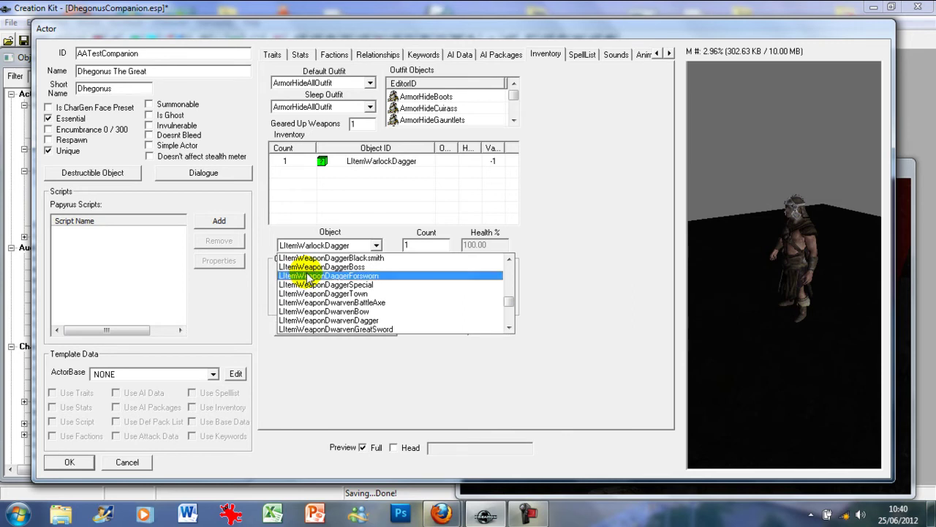
pyautogui.scroll(-15, 310, 278)
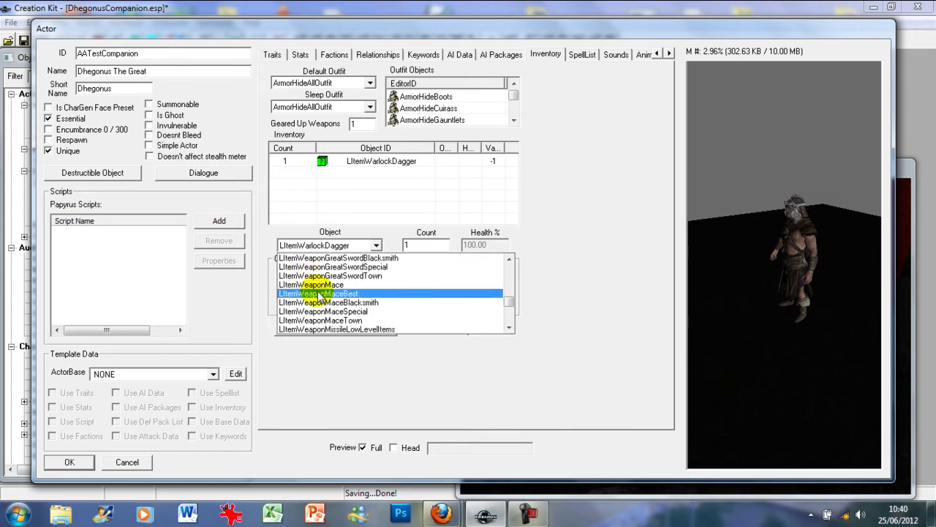
pyautogui.scroll(1, 320, 293)
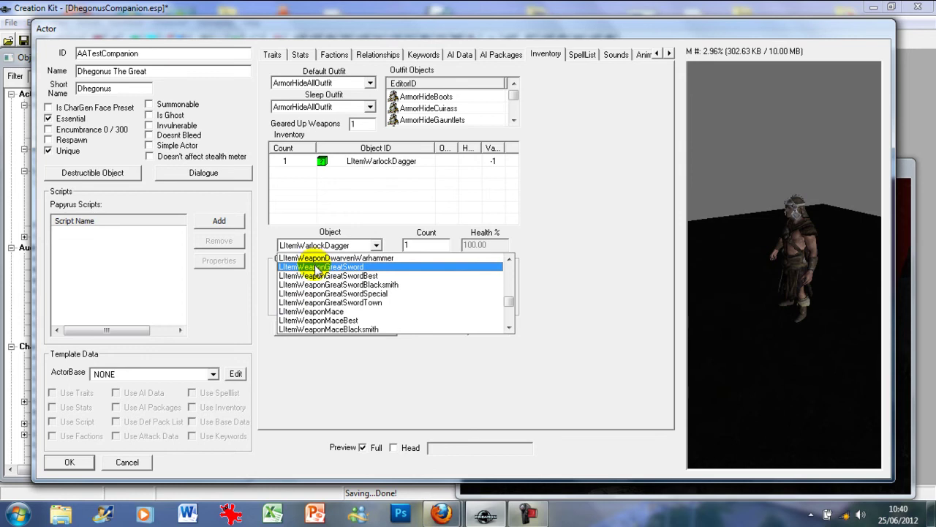
pyautogui.click(320, 269)
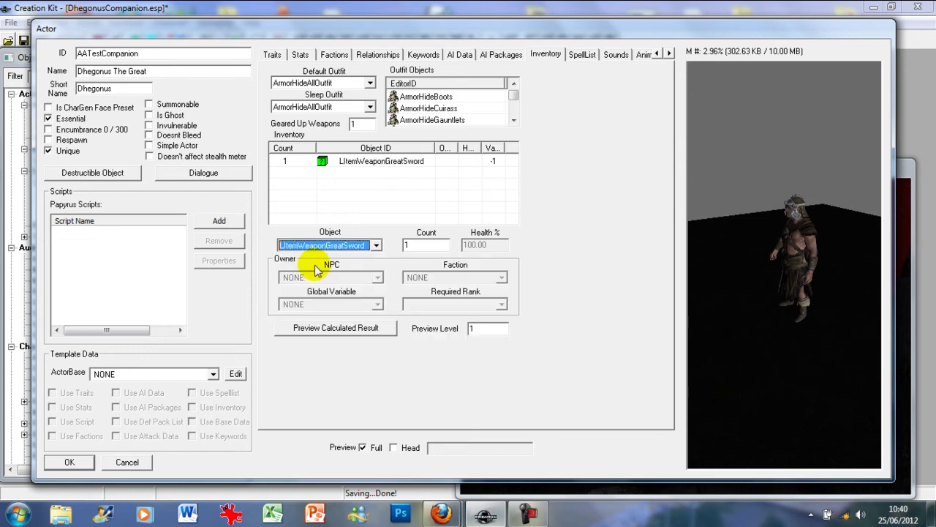
pyautogui.click(333, 196)
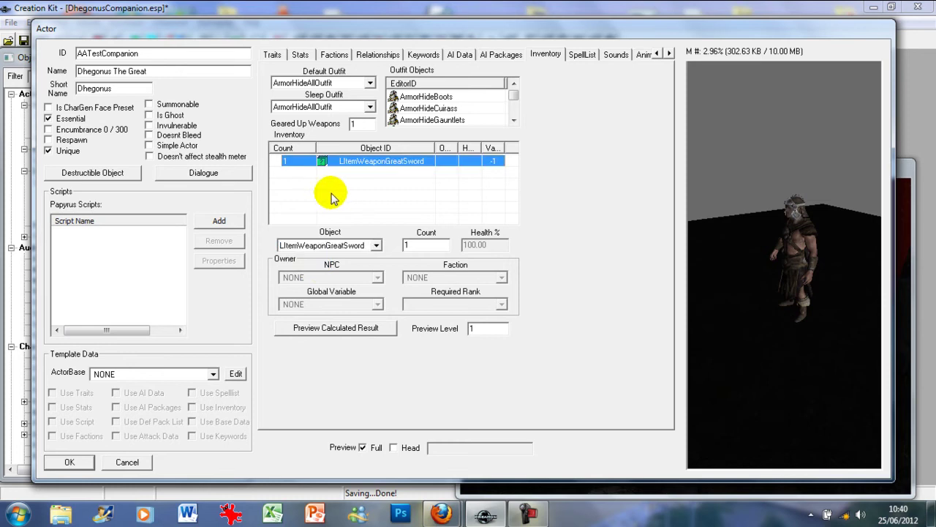
# Add Torch01 to the inventory and bring up the empty Spell List page.
pyautogui.rightClick(331, 196)
pyautogui.click(331, 202)
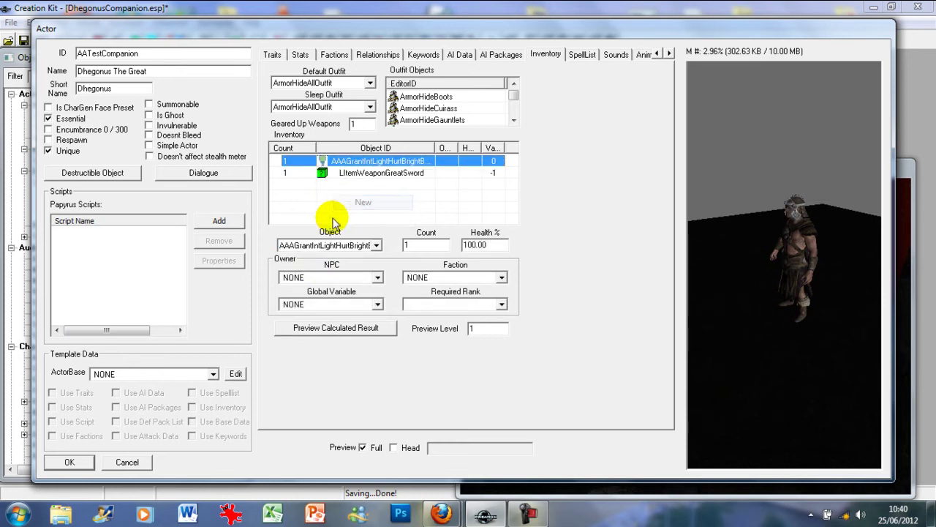
pyautogui.click(320, 249)
pyautogui.write('torch')
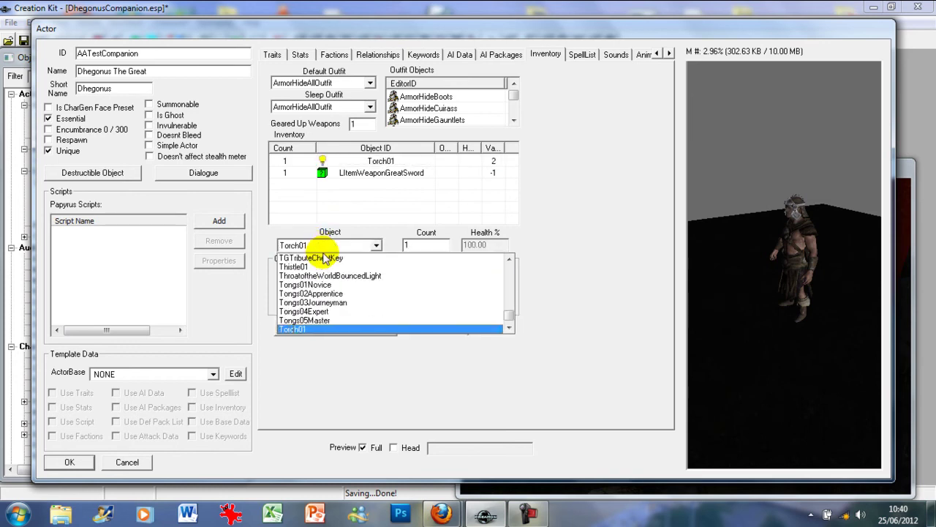
pyautogui.click(357, 328)
pyautogui.click(386, 206)
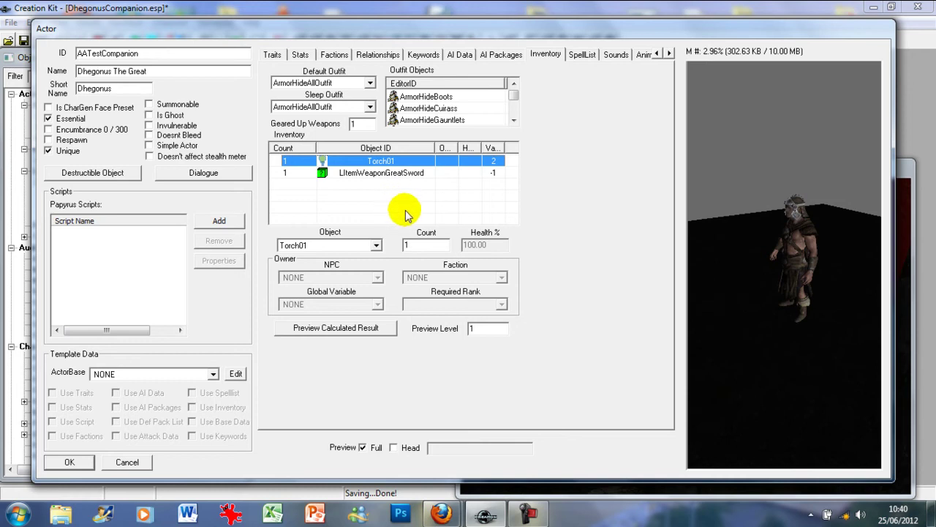
pyautogui.click(581, 55)
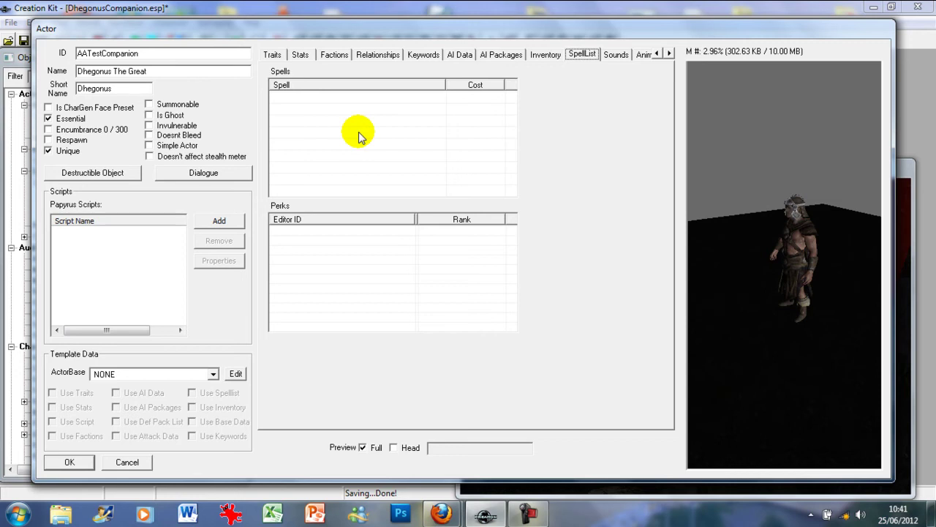
# Add the Healing spell to Dhegonus's spell list, filtering the chooser by 'he'.
pyautogui.rightClick(308, 129)
pyautogui.rightClick(295, 121)
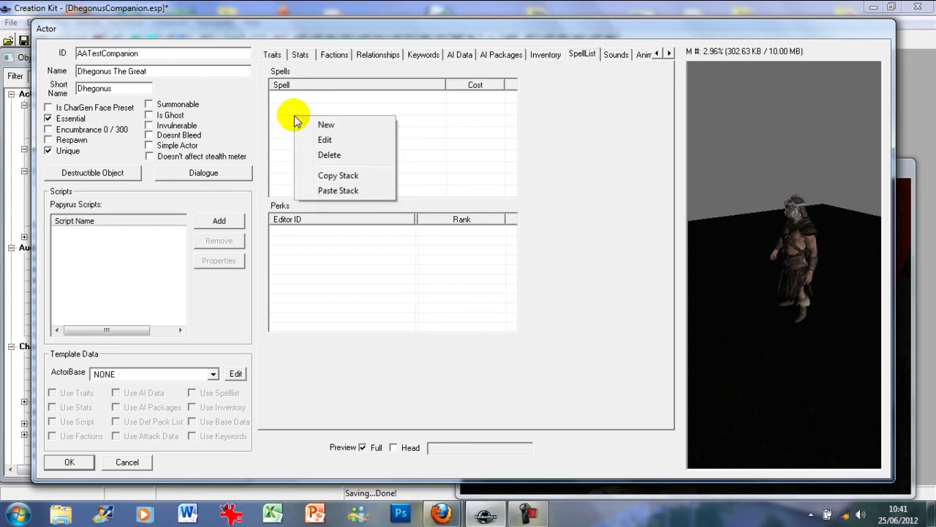
pyautogui.click(335, 124)
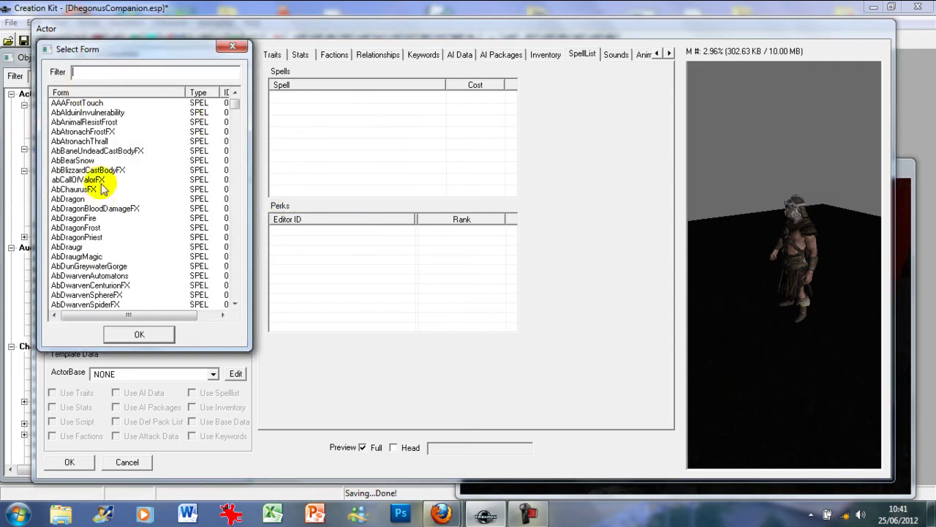
pyautogui.click(108, 70)
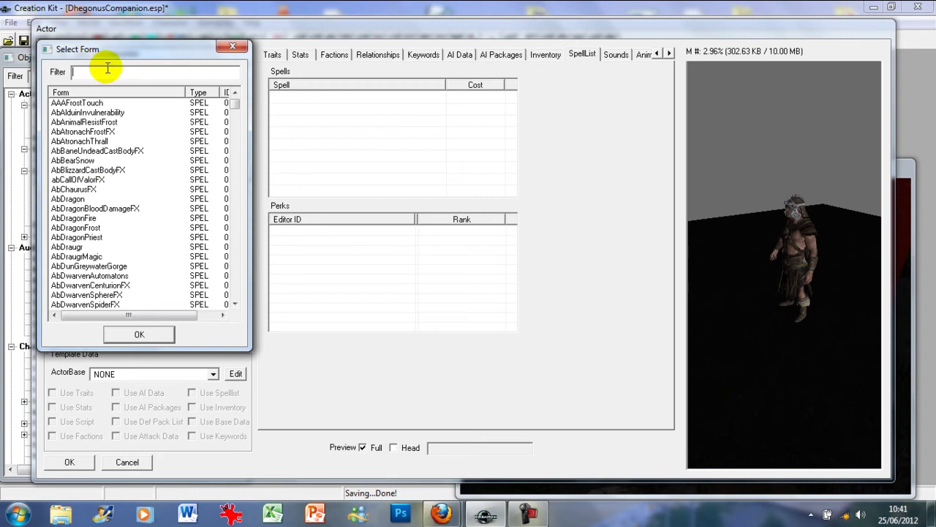
pyautogui.write('healing')
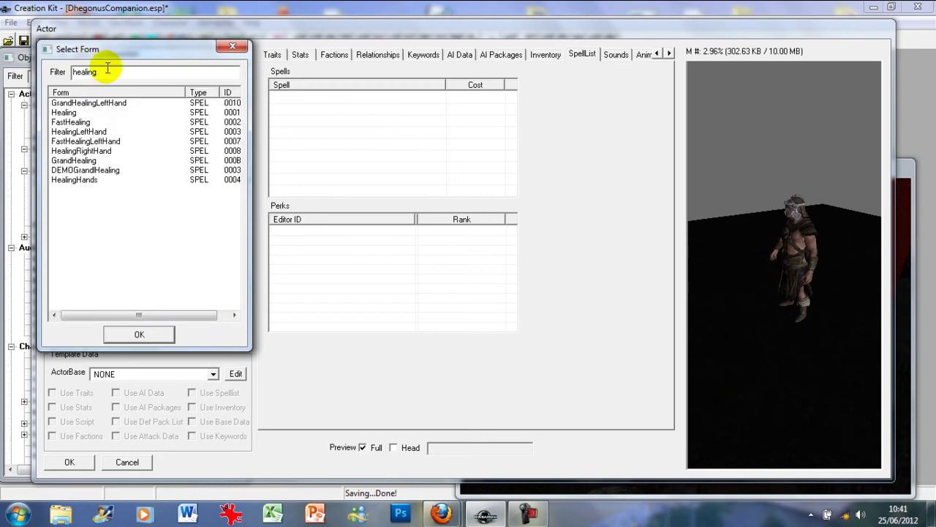
pyautogui.click(58, 112)
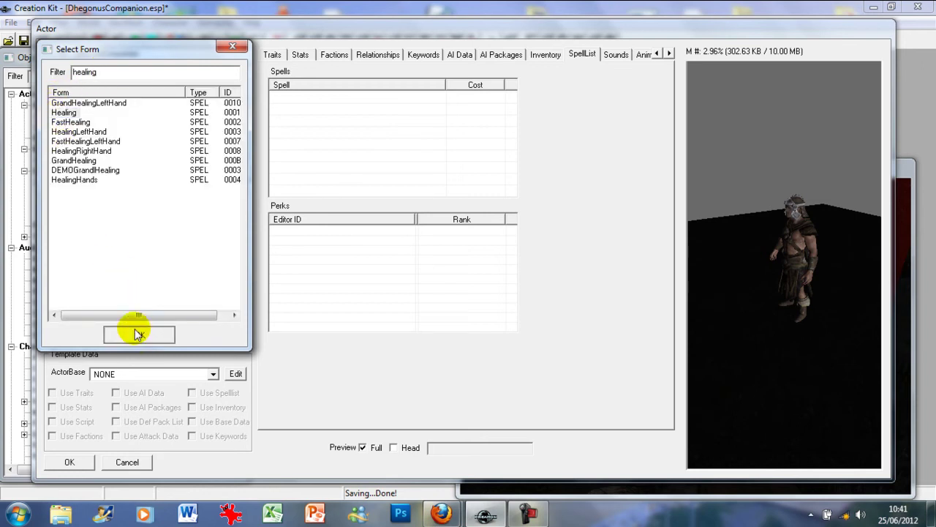
pyautogui.click(133, 331)
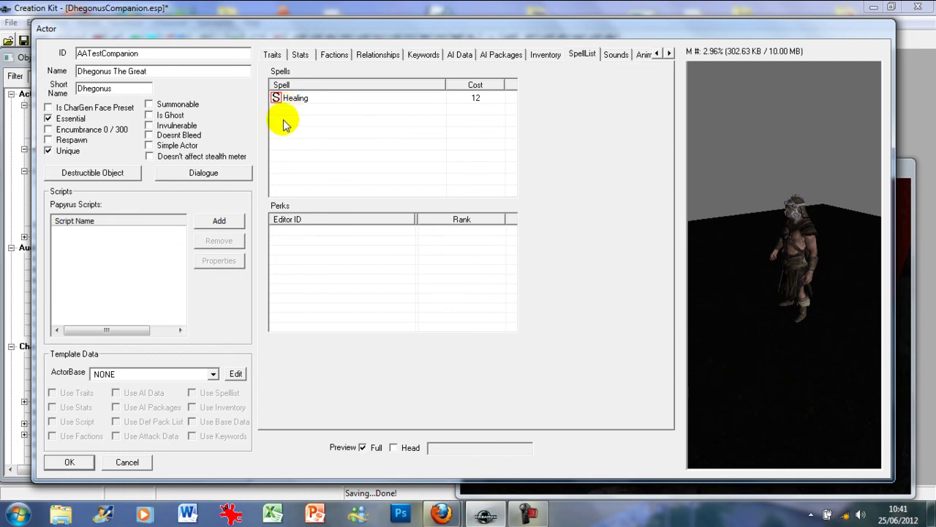
pyautogui.rightClick(319, 247)
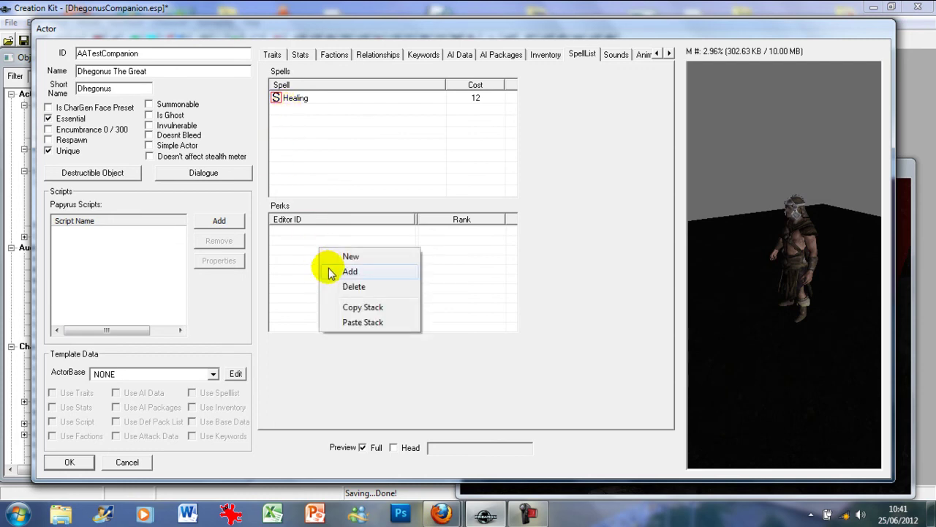
pyautogui.rightClick(313, 238)
pyautogui.click(325, 262)
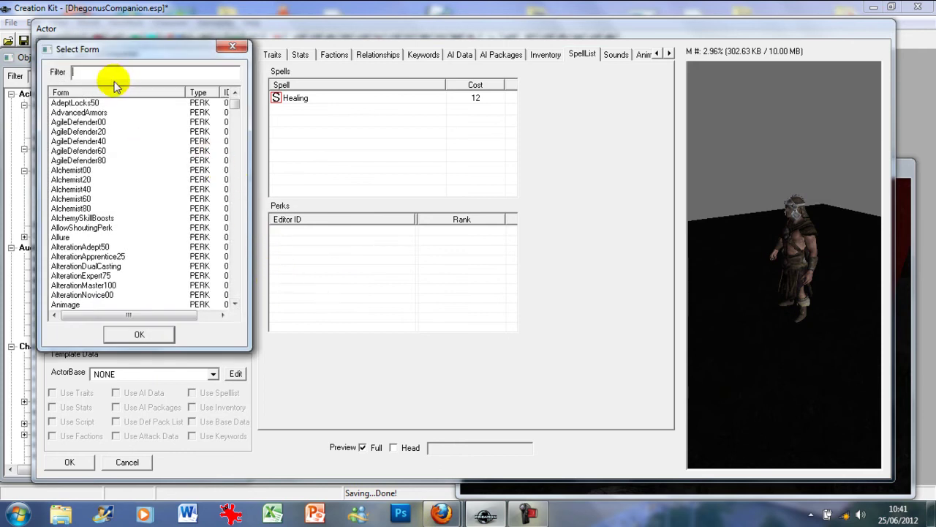
pyautogui.click(87, 151)
pyautogui.scroll(-12, 86, 152)
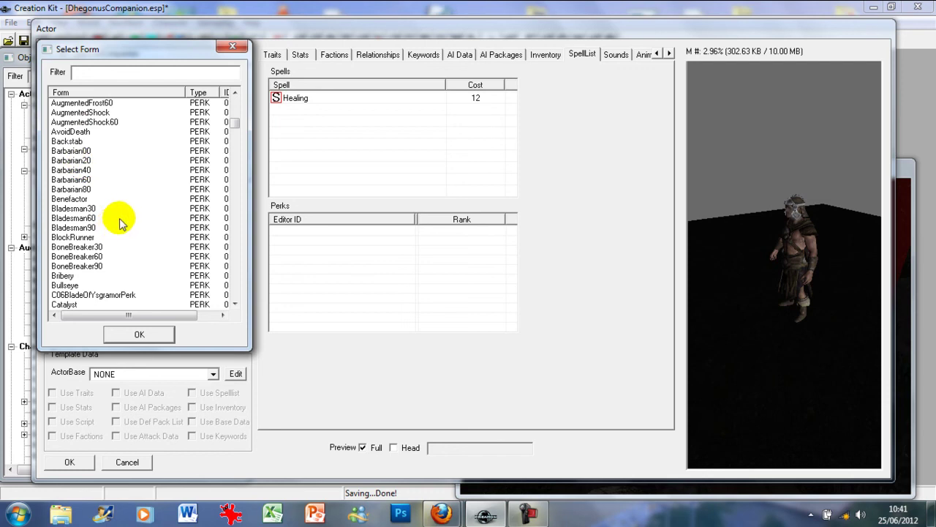
pyautogui.click(102, 189)
pyautogui.click(71, 151)
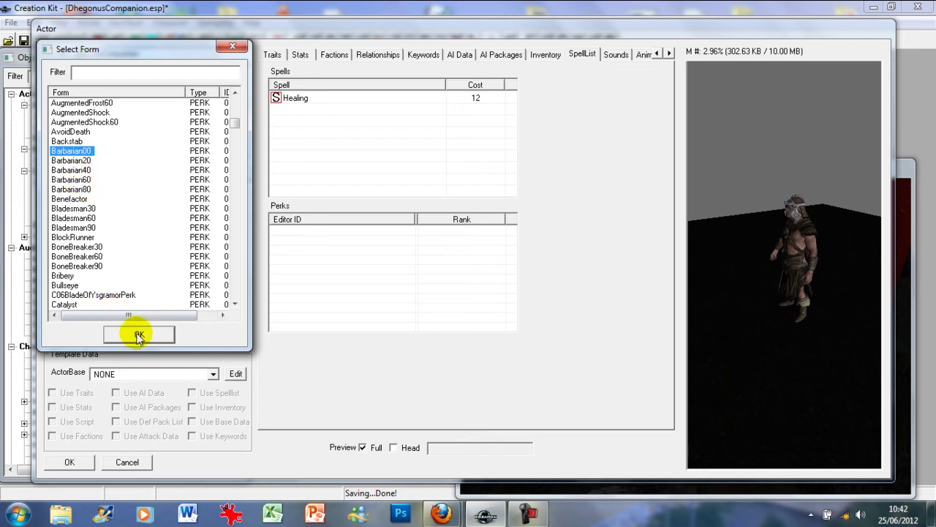
pyautogui.scroll(-5, 115, 237)
pyautogui.scroll(-3, 110, 241)
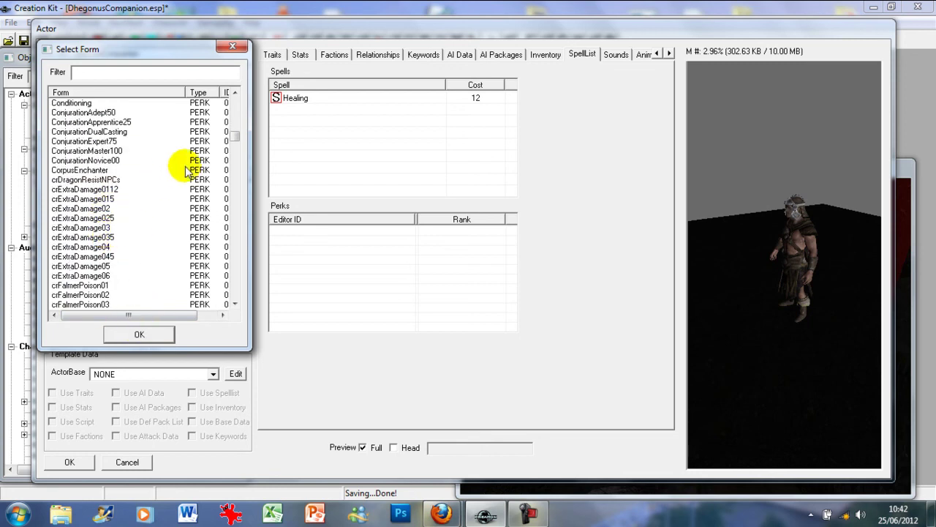
pyautogui.moveTo(233, 138); pyautogui.dragTo(209, 125)
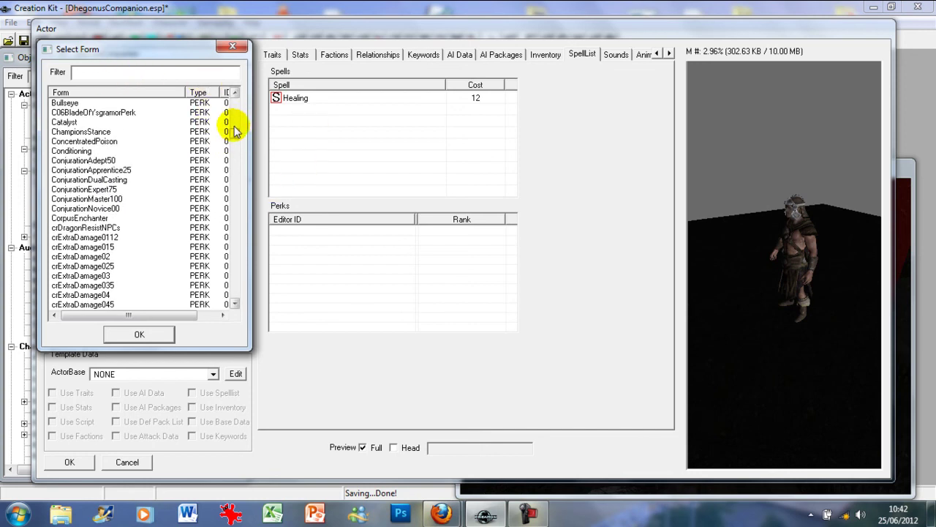
pyautogui.moveTo(233, 132); pyautogui.dragTo(236, 139)
pyautogui.moveTo(240, 150); pyautogui.dragTo(236, 157)
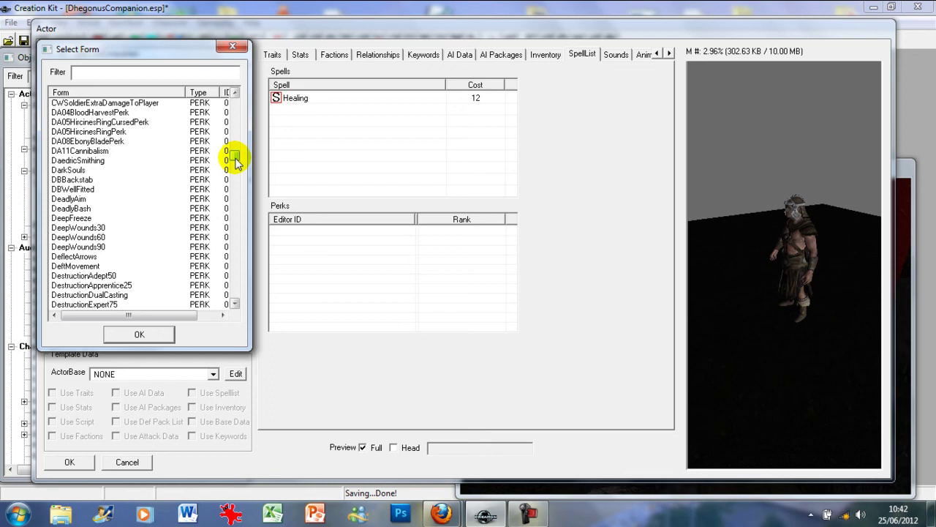
pyautogui.moveTo(235, 160); pyautogui.dragTo(236, 167)
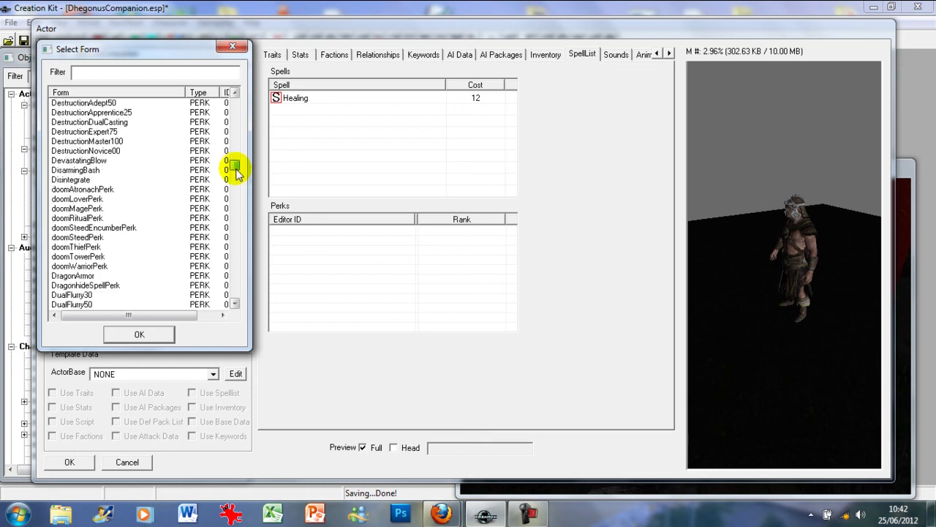
pyautogui.click(231, 48)
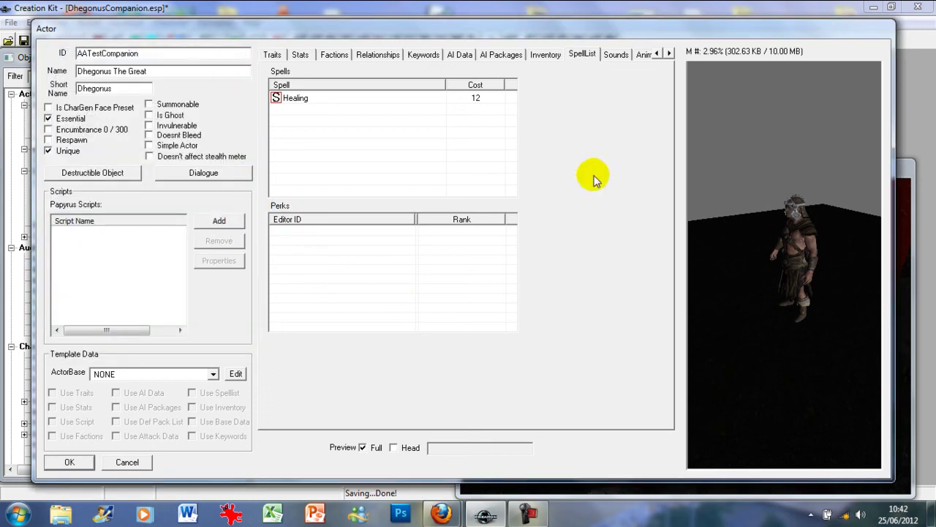
# Scroll the tab strip to Character Gen Parts and turn the preview toward the viewer.
pyautogui.click(669, 54)
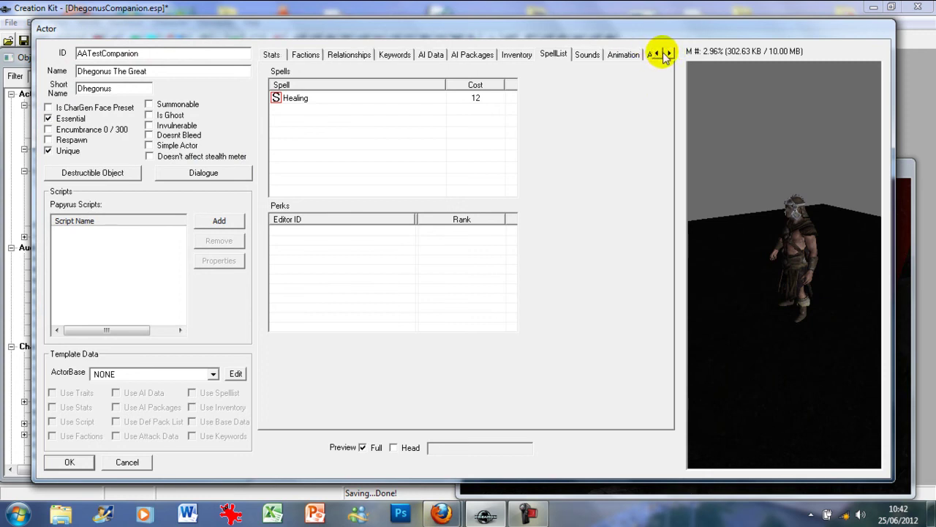
pyautogui.click(669, 54)
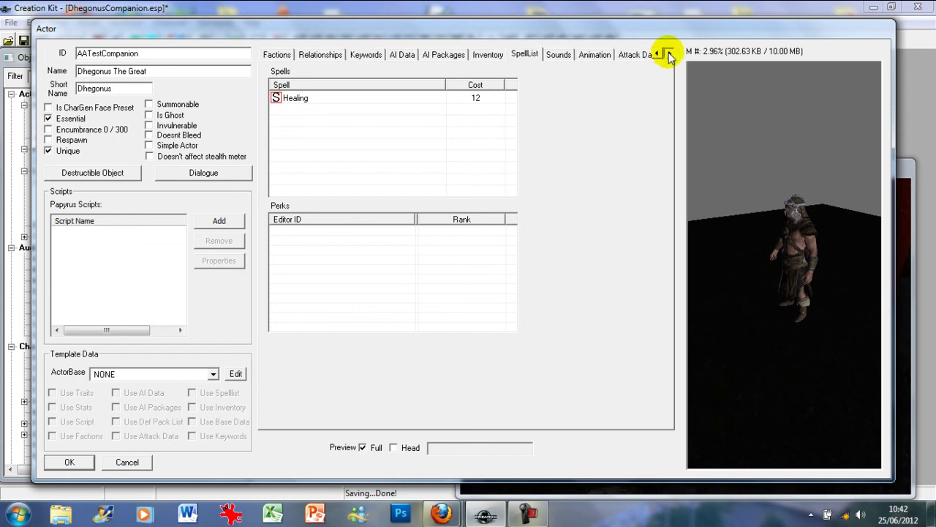
pyautogui.click(670, 54)
pyautogui.click(670, 55)
pyautogui.click(670, 54)
pyautogui.click(430, 56)
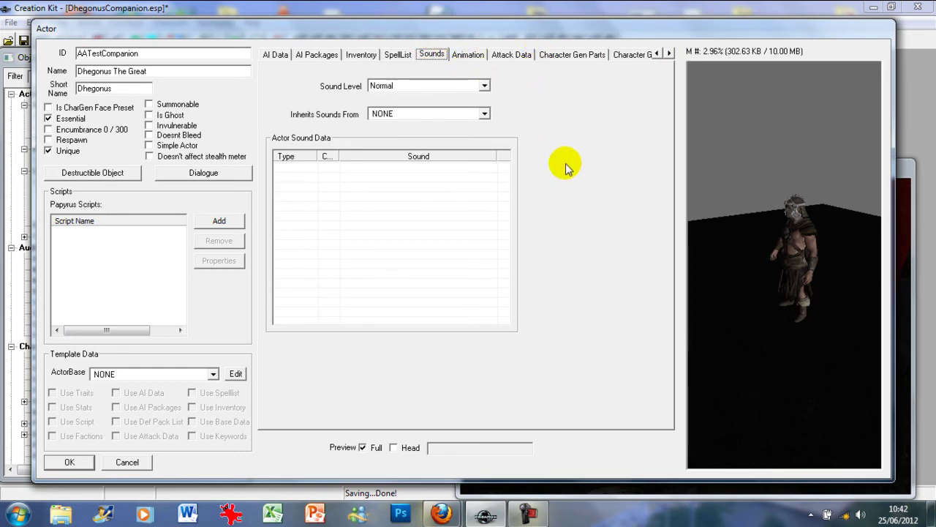
pyautogui.click(563, 54)
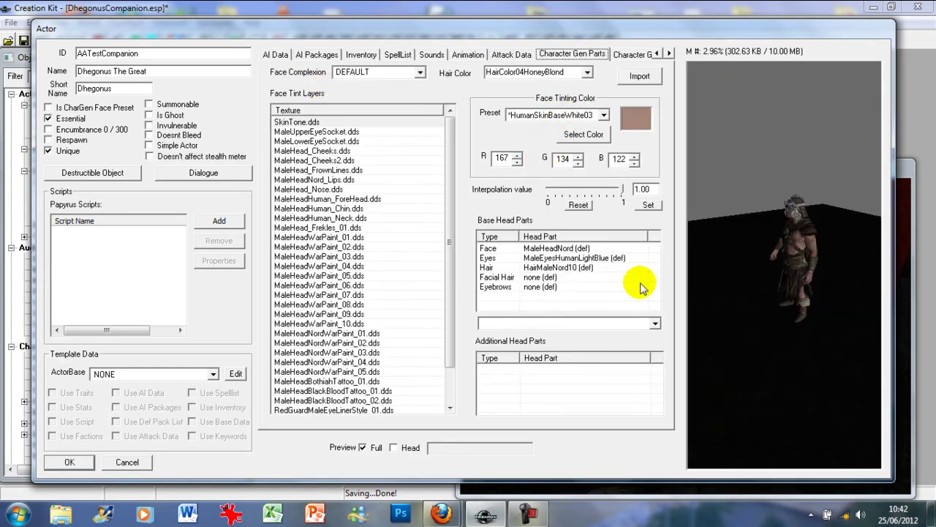
pyautogui.moveTo(707, 260); pyautogui.dragTo(755, 235)
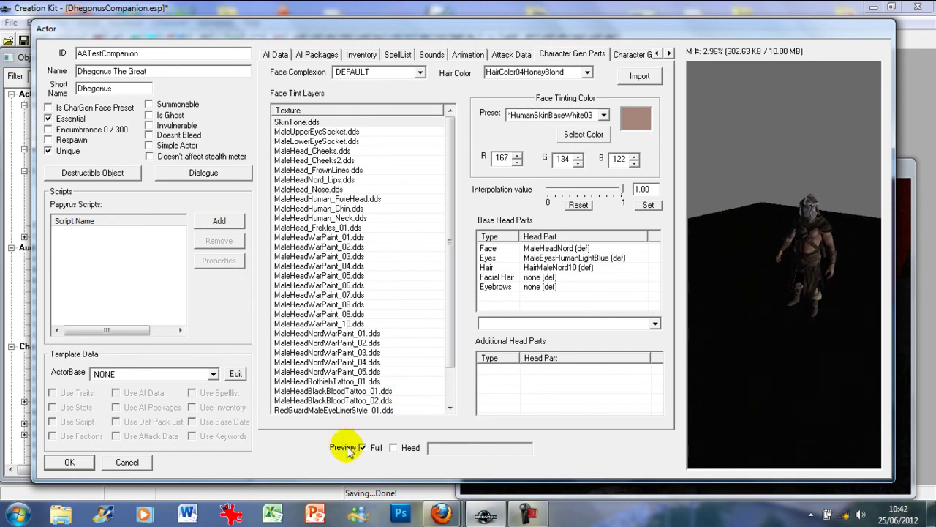
# Preview only the head and give it a rough Nord face complexion.
pyautogui.click(394, 447)
pyautogui.click(724, 305)
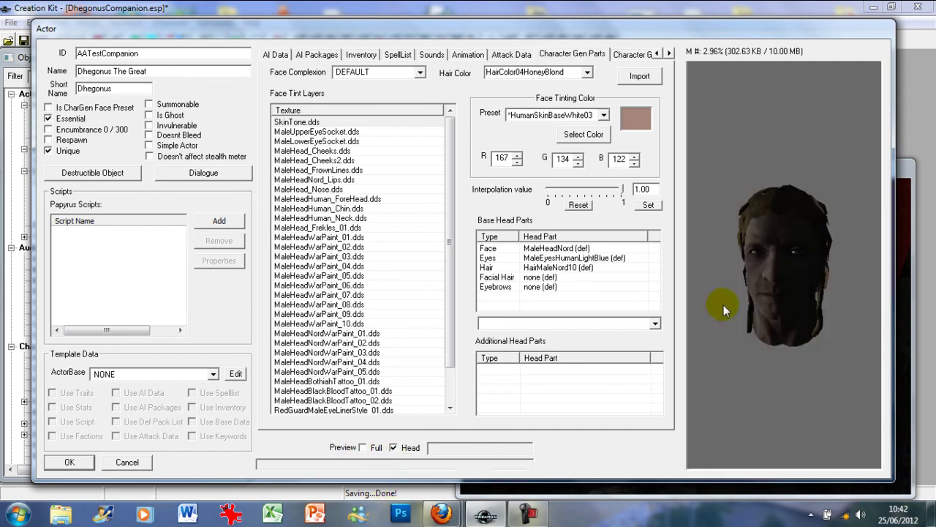
pyautogui.moveTo(746, 284)
pyautogui.mouseDown()
pyautogui.moveTo(756, 272)
pyautogui.moveTo(744, 259)
pyautogui.moveTo(735, 281)
pyautogui.mouseUp()
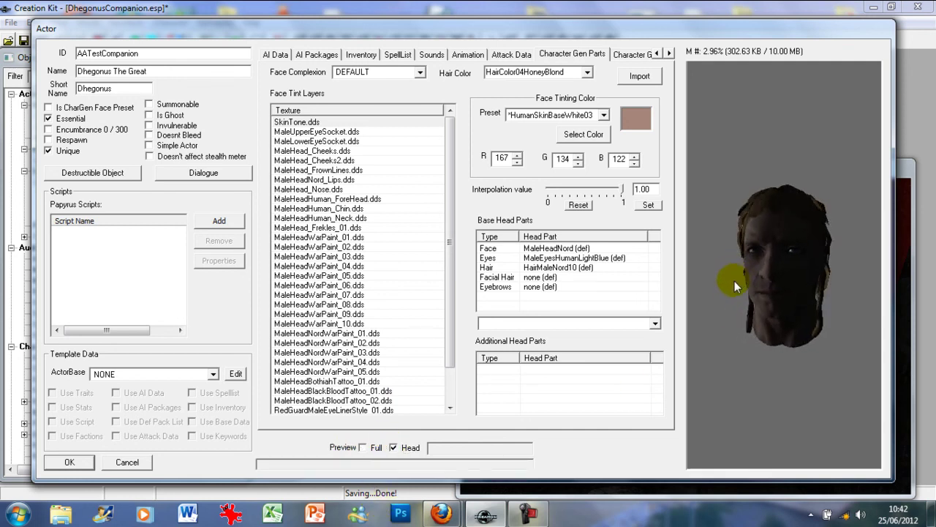
pyautogui.click(421, 73)
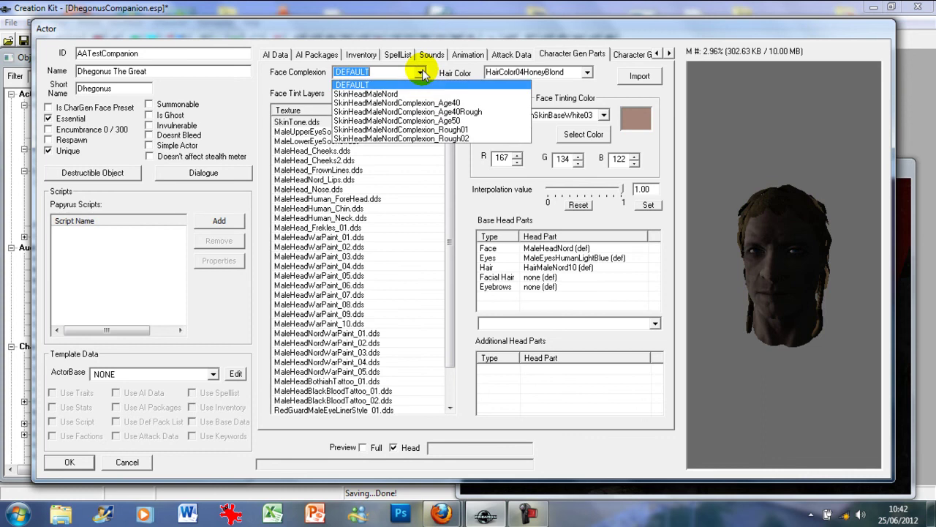
pyautogui.click(409, 138)
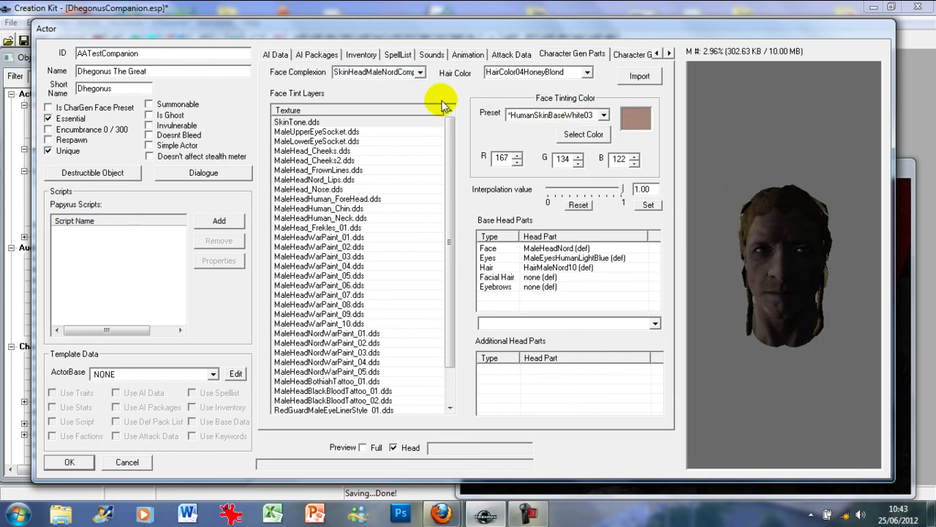
# Set hair colour to HairColor10BlueBlack and bring up the Face head part's choices.
pyautogui.click(587, 73)
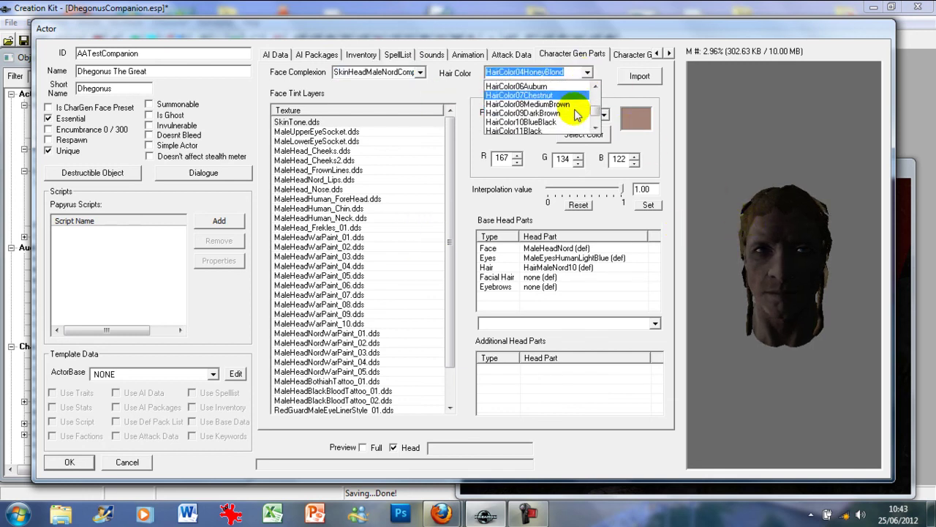
pyautogui.click(571, 119)
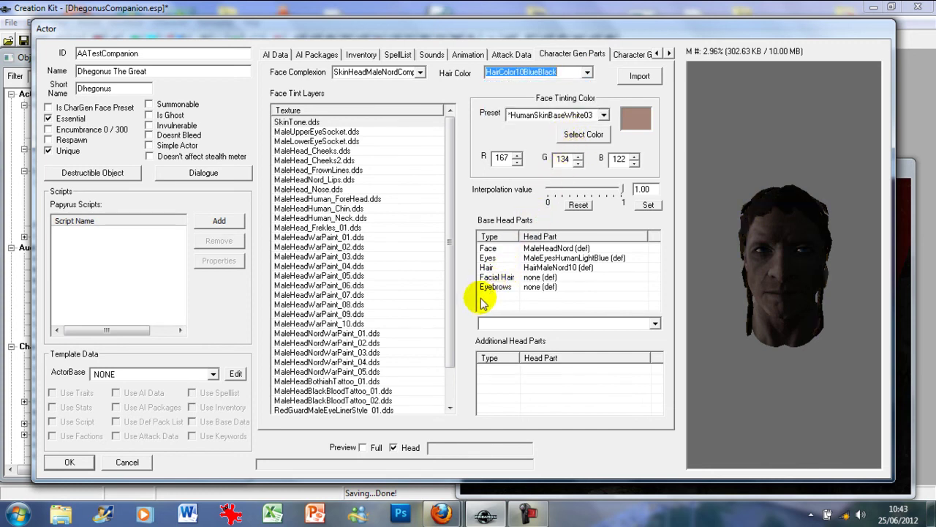
pyautogui.click(488, 249)
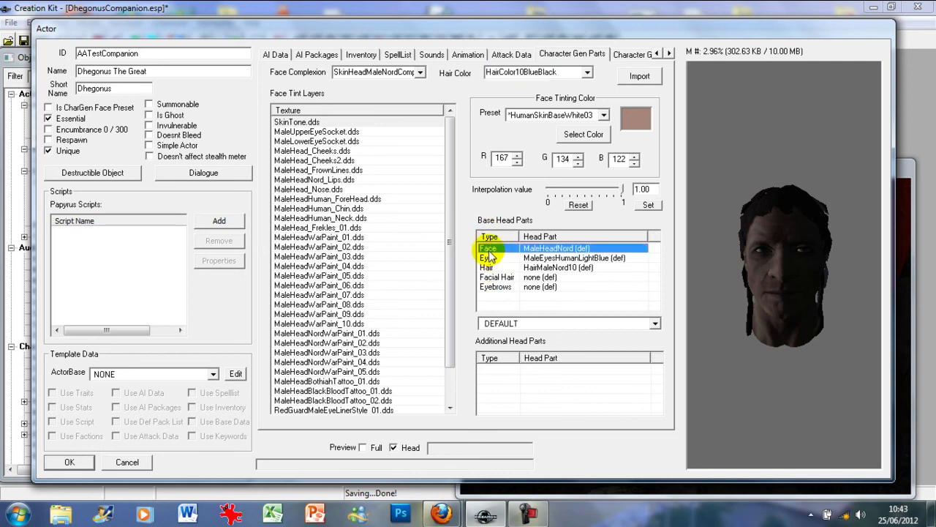
pyautogui.click(545, 324)
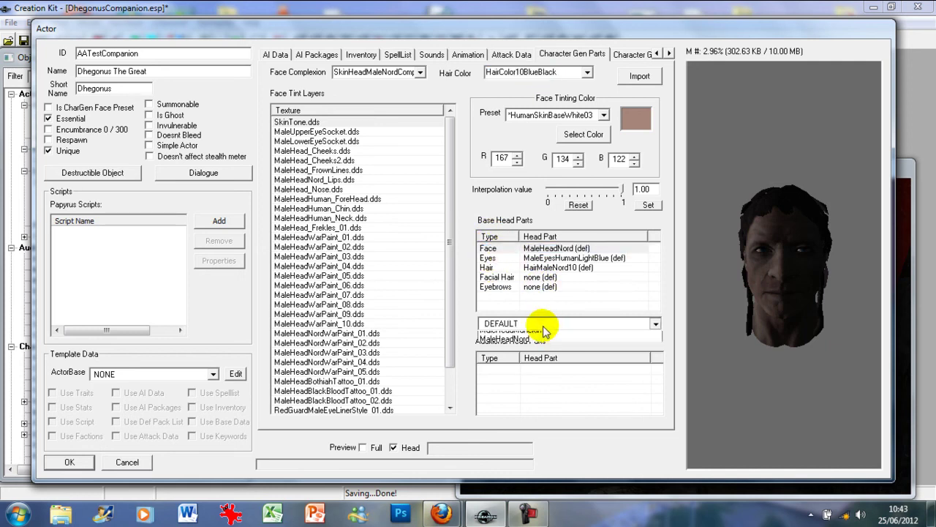